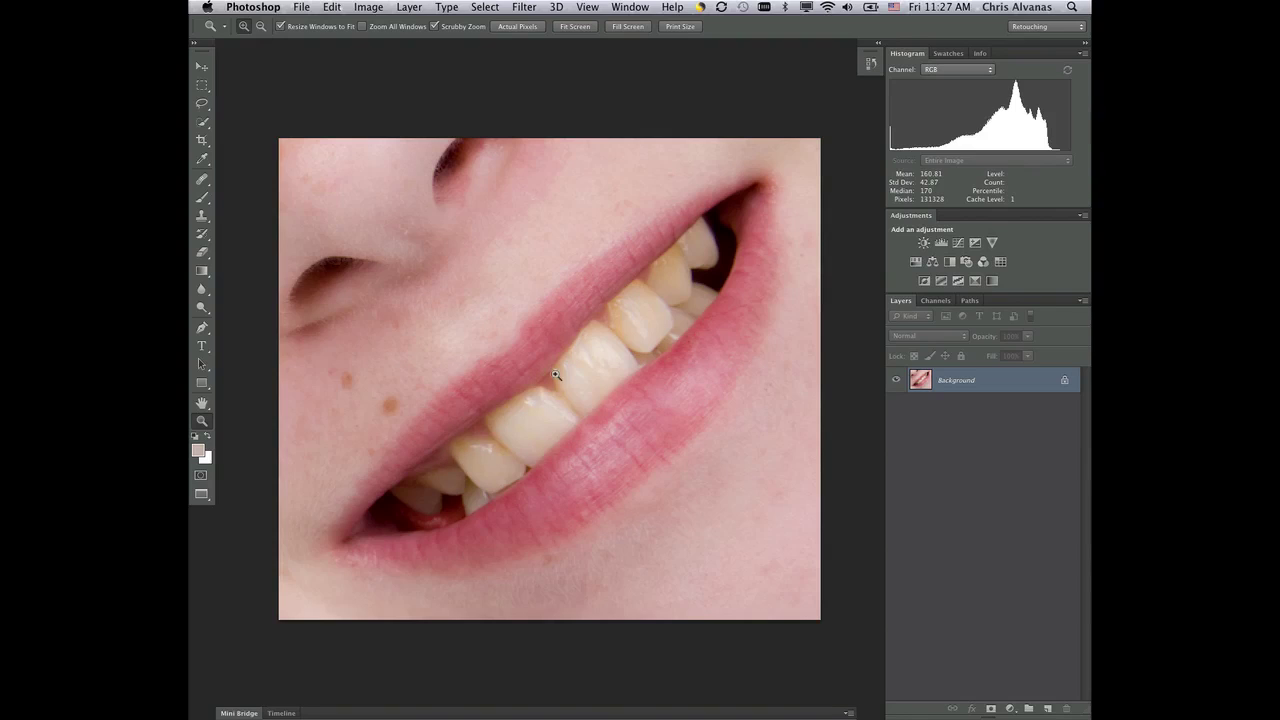
# Select the teeth by painting over them in Quick Mask mode with a 60 px brush and converting the mask to a selection
pyautogui.press('b')
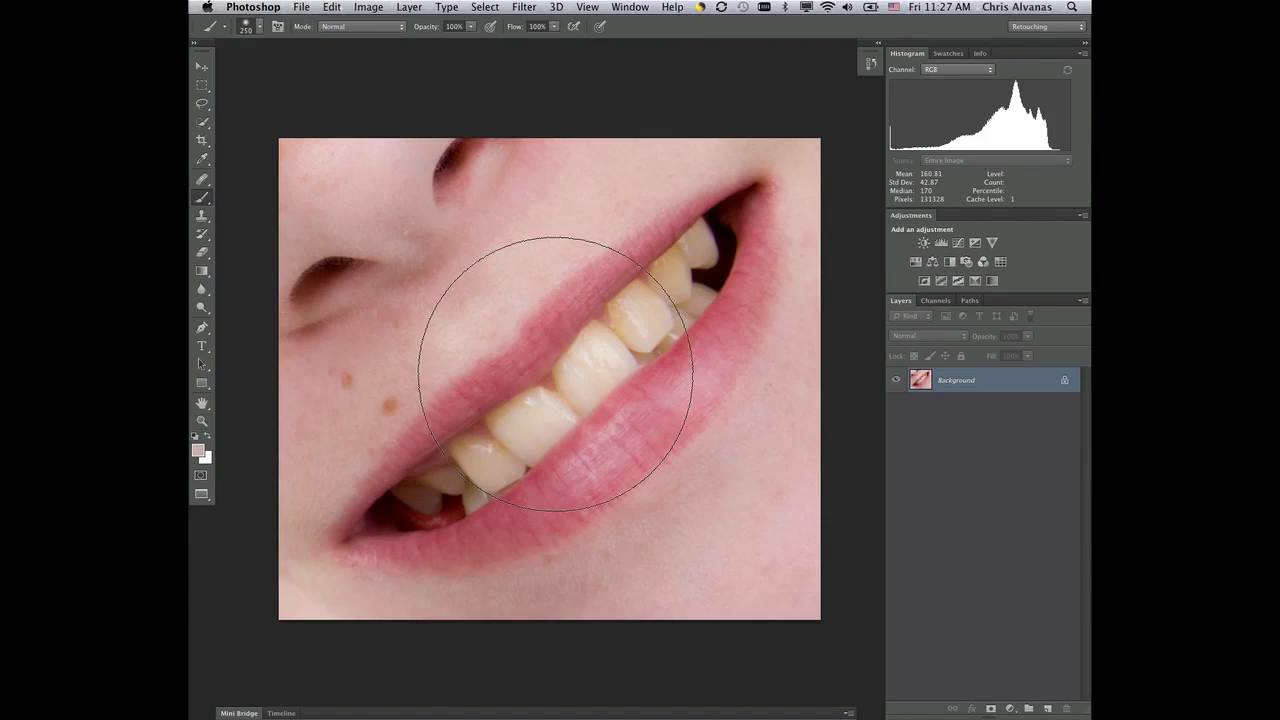
pyautogui.press('[')
pyautogui.press('[')
pyautogui.press('[')
pyautogui.press('[')
pyautogui.press('[')
pyautogui.press('[')
pyautogui.press('[')
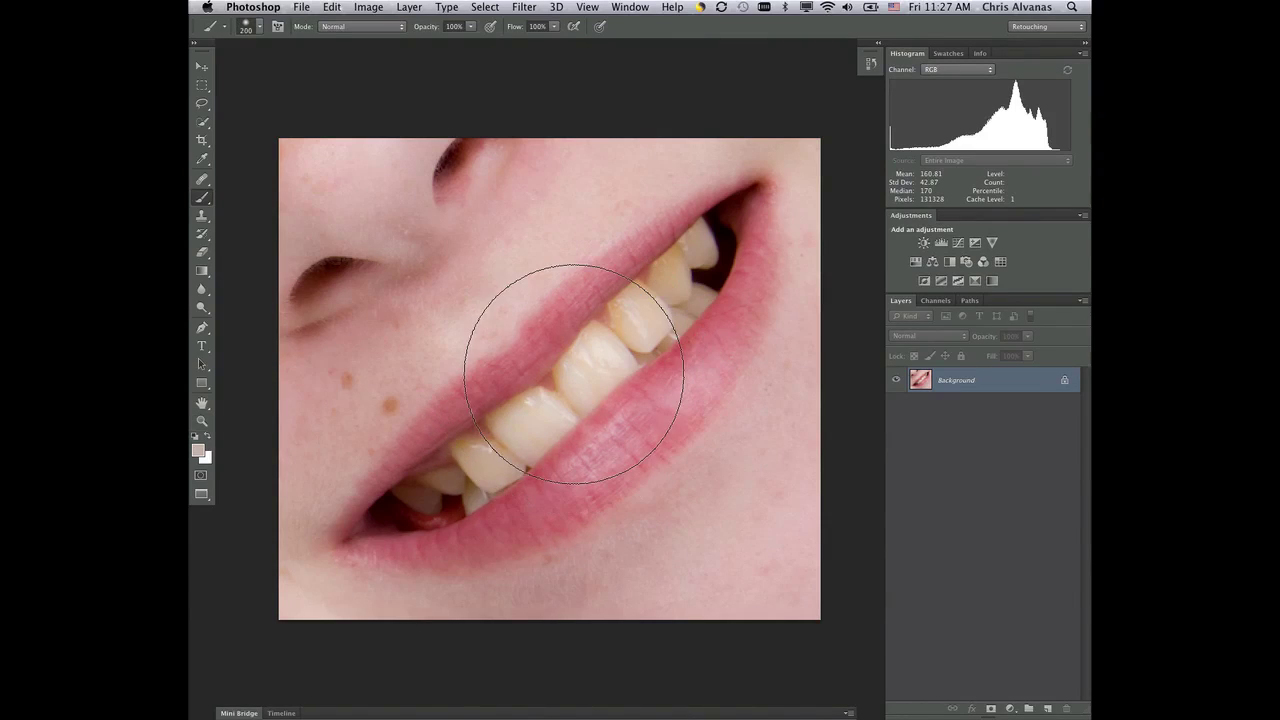
pyautogui.press('[')
pyautogui.press('[')
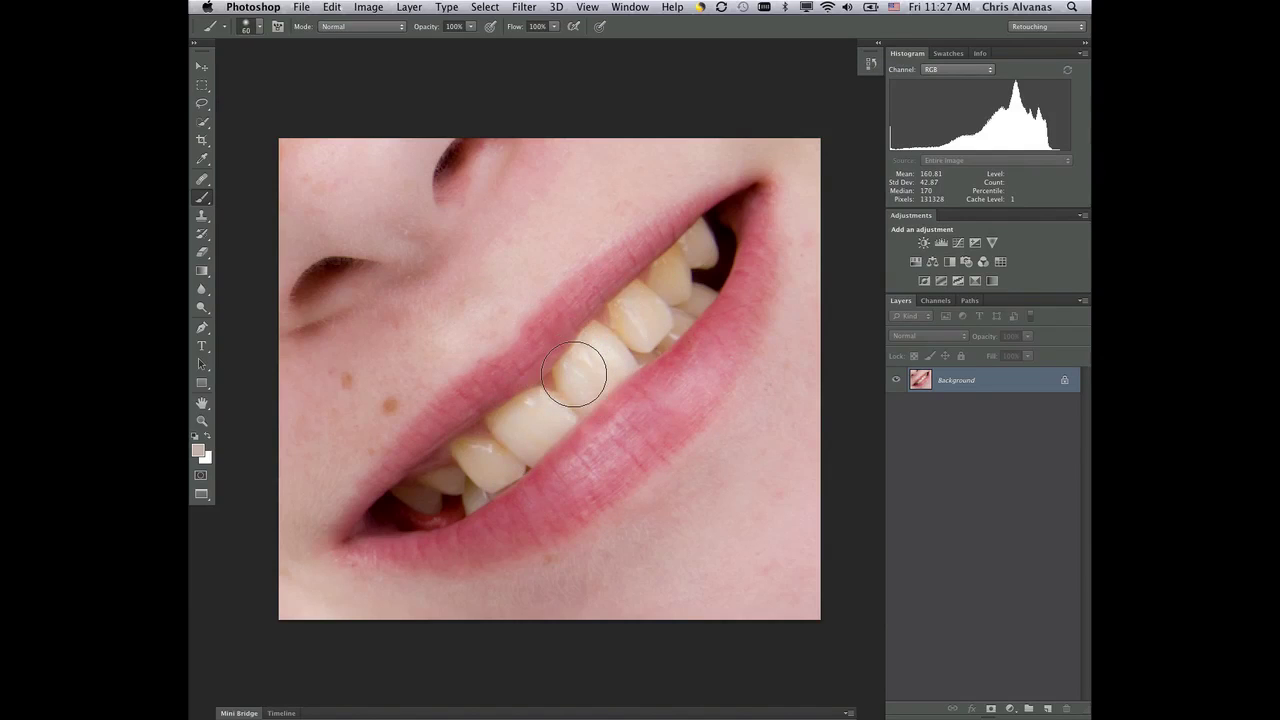
pyautogui.press('q')
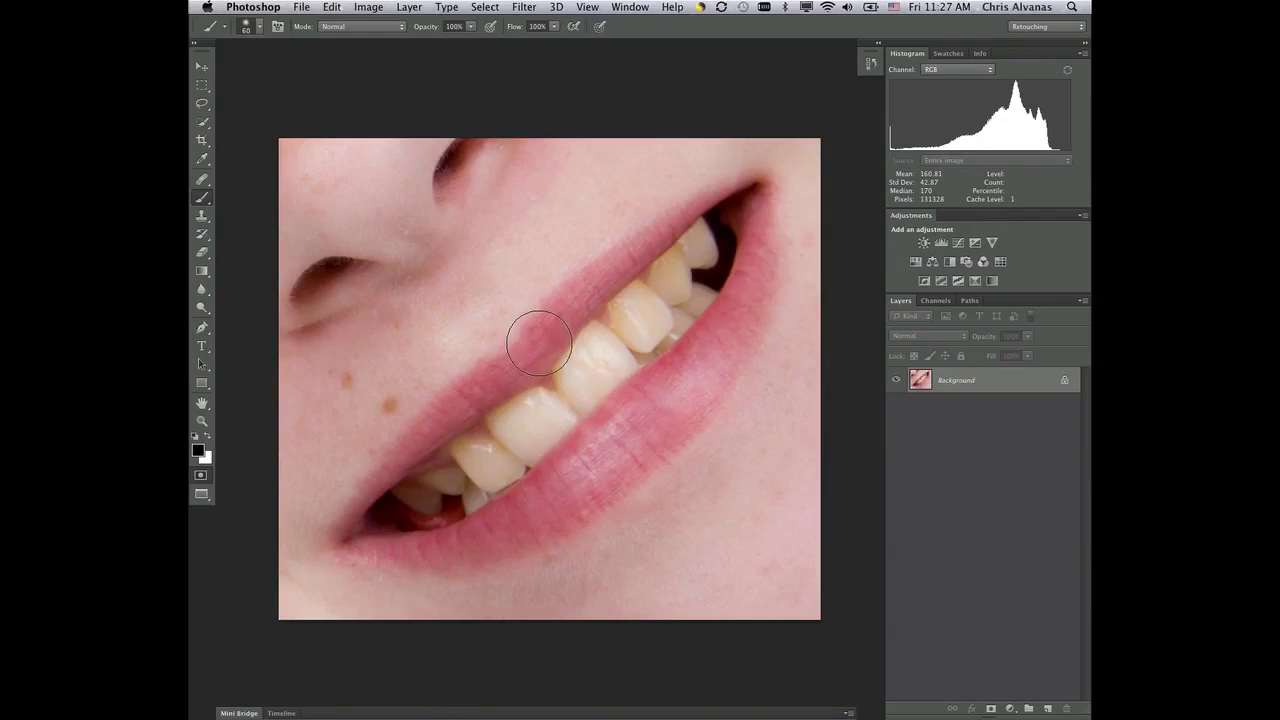
pyautogui.moveTo(528, 420)
pyautogui.mouseDown()
pyautogui.moveTo(418, 495)
pyautogui.moveTo(494, 455)
pyautogui.moveTo(704, 250)
pyautogui.moveTo(657, 326)
pyautogui.moveTo(570, 408)
pyautogui.moveTo(465, 487)
pyautogui.moveTo(674, 275)
pyautogui.moveTo(446, 480)
pyautogui.moveTo(666, 278)
pyautogui.mouseUp()
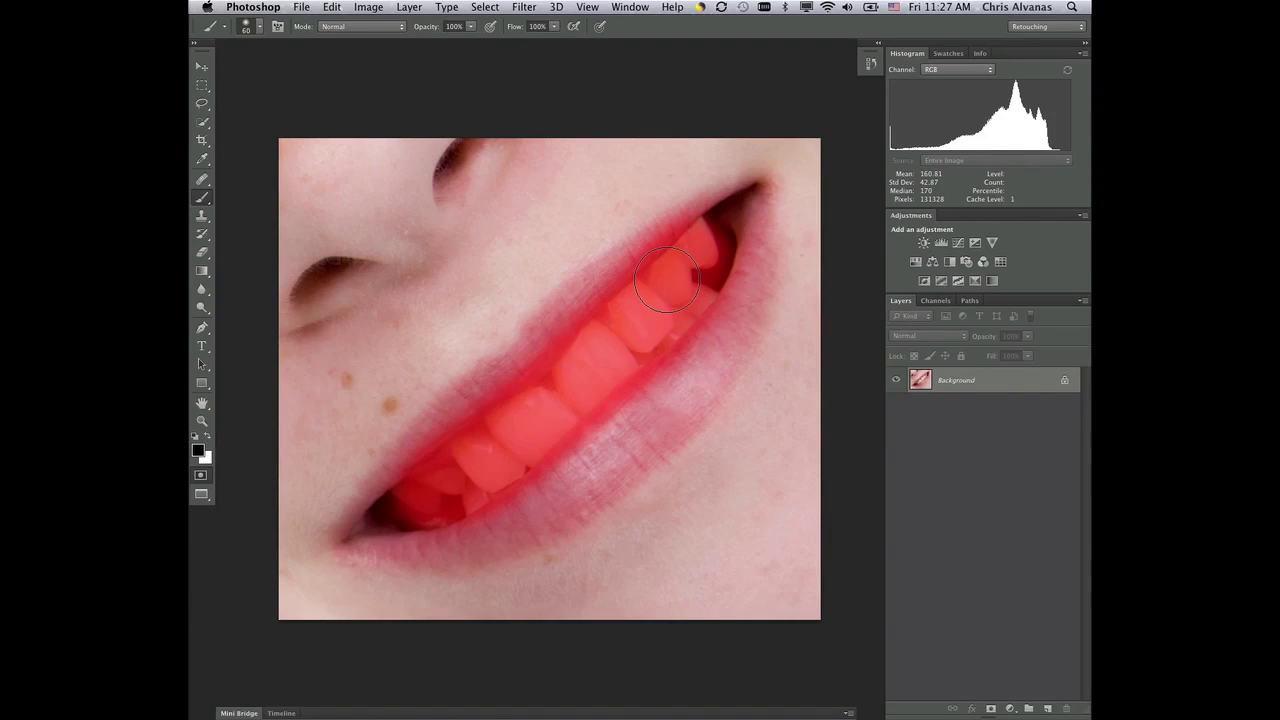
pyautogui.press('q')
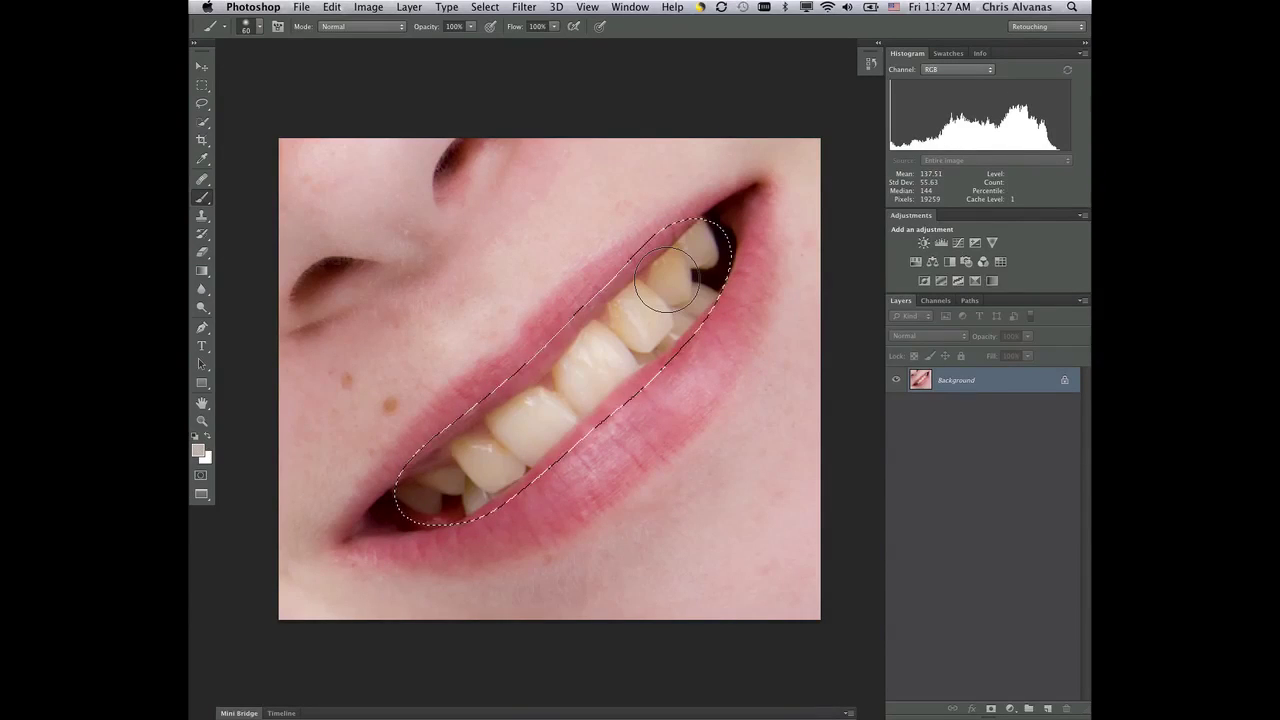
# Add a Hue/Saturation adjustment to the selected teeth and strongly reduce the saturation of the Yellows
pyautogui.click(915, 262)
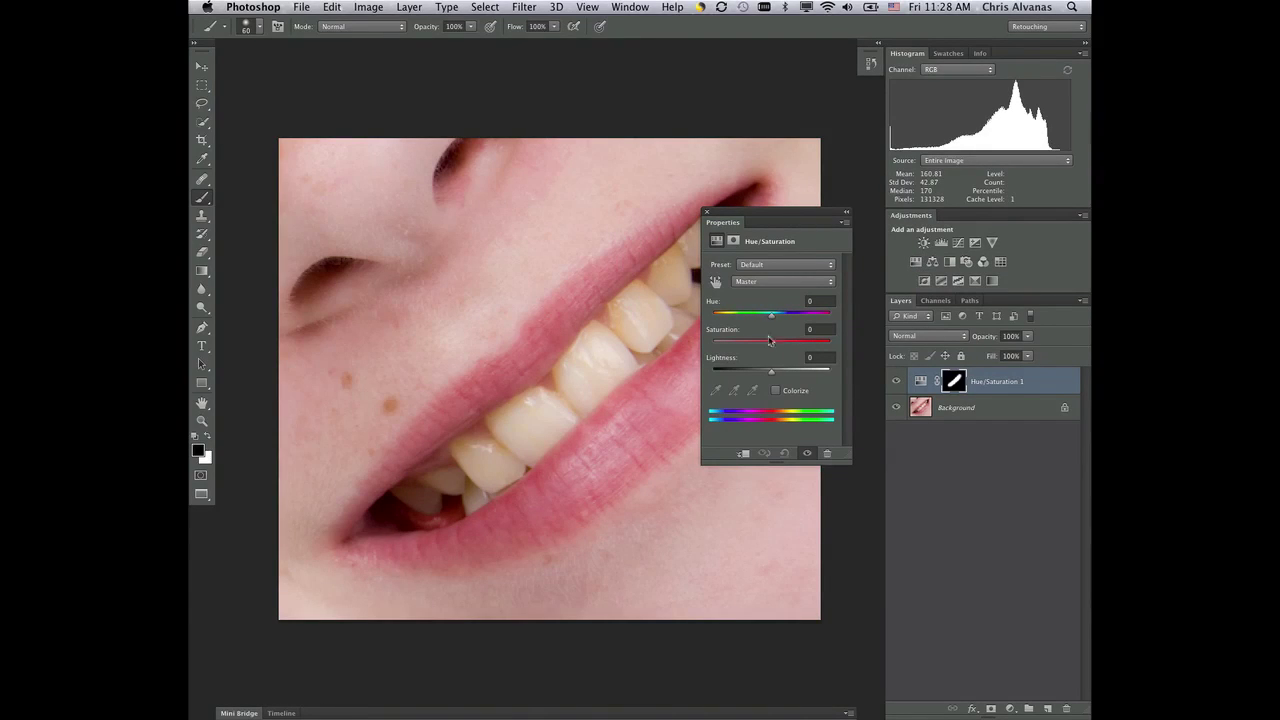
pyautogui.click(770, 282)
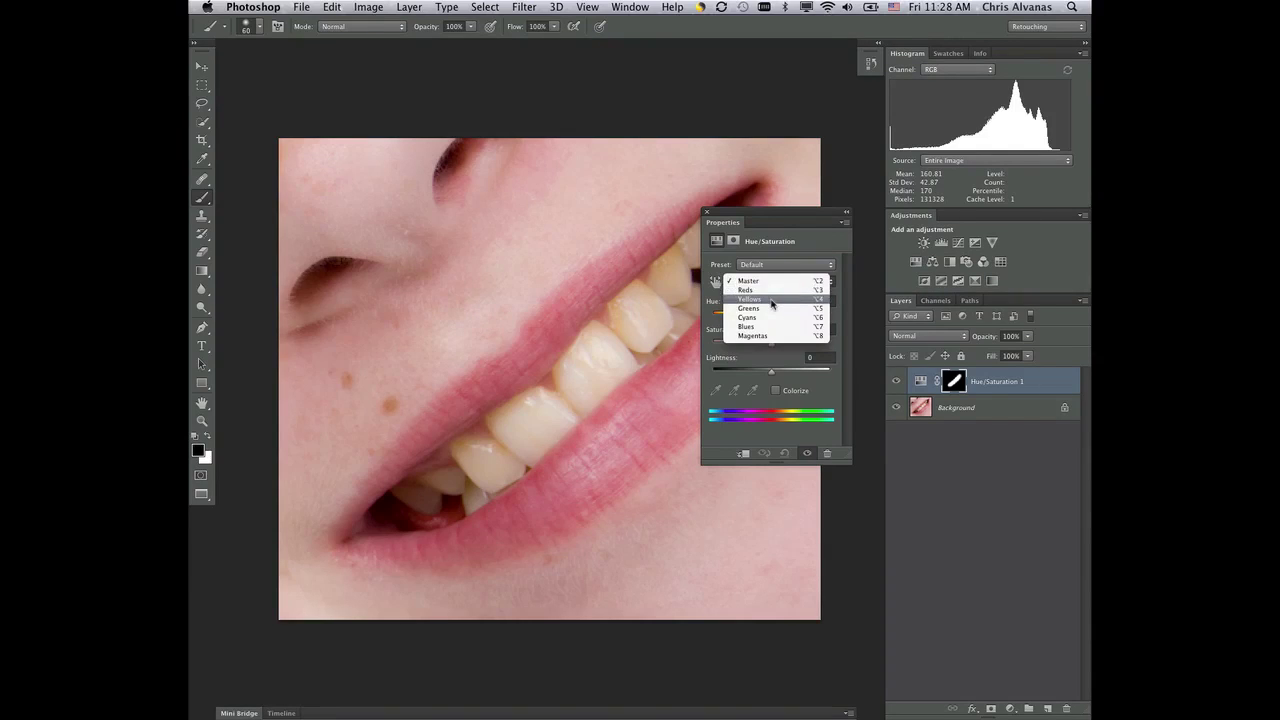
pyautogui.click(772, 299)
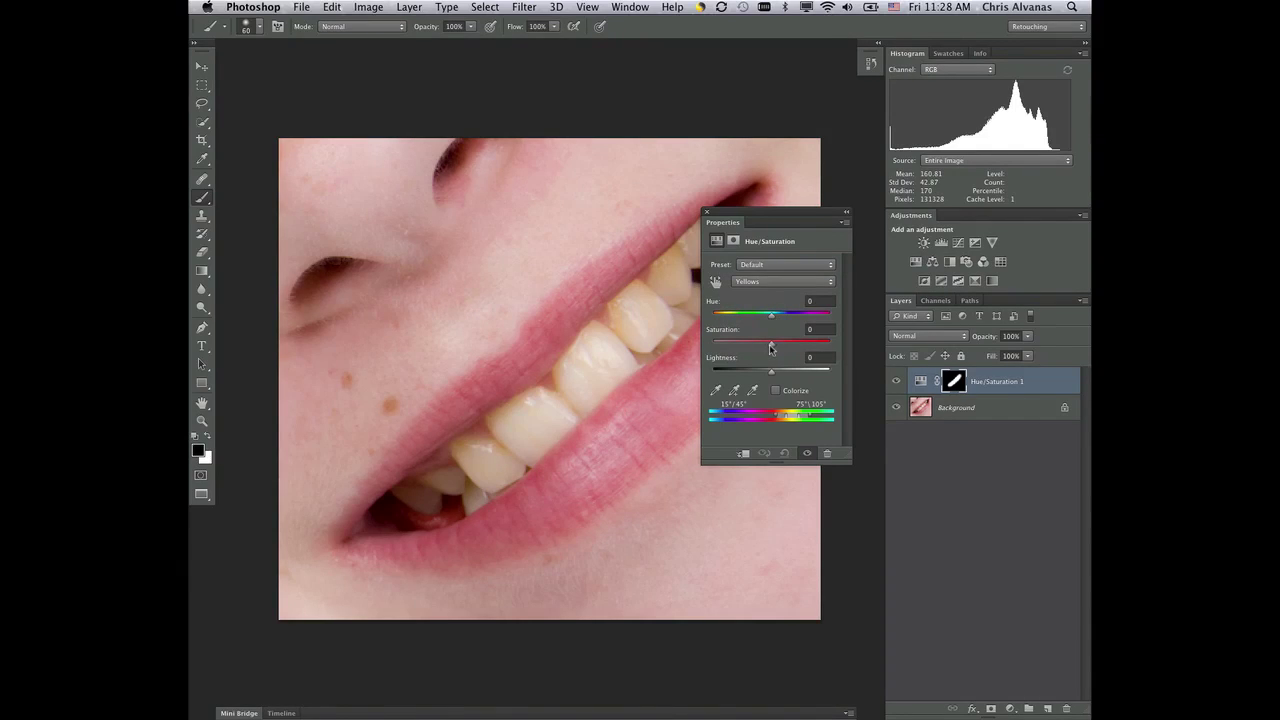
pyautogui.moveTo(769, 348); pyautogui.dragTo(732, 349)
pyautogui.moveTo(723, 349); pyautogui.dragTo(734, 341)
# Reuse the Hue/Saturation mask as a selection for a new Curves adjustment and brighten the teeth with a point at input 115, output 157
pyautogui.keyDown('super'); pyautogui.click(955, 382); pyautogui.keyUp('super')
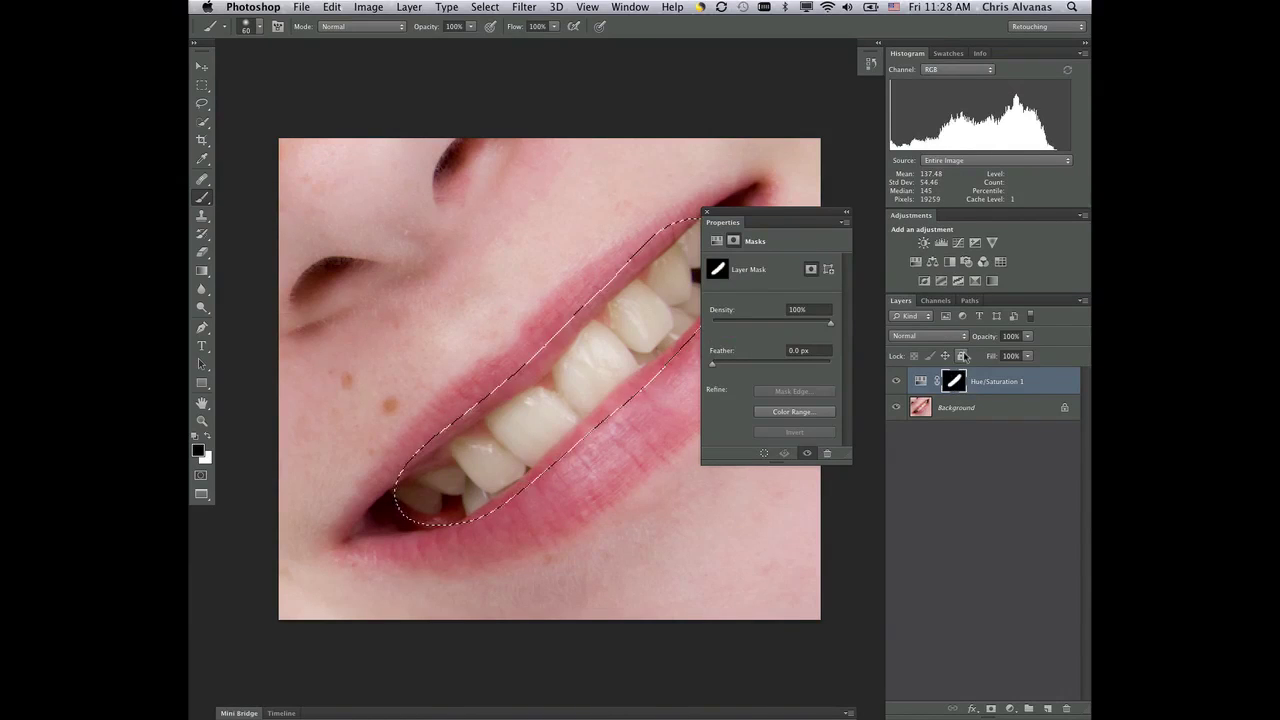
pyautogui.click(846, 212)
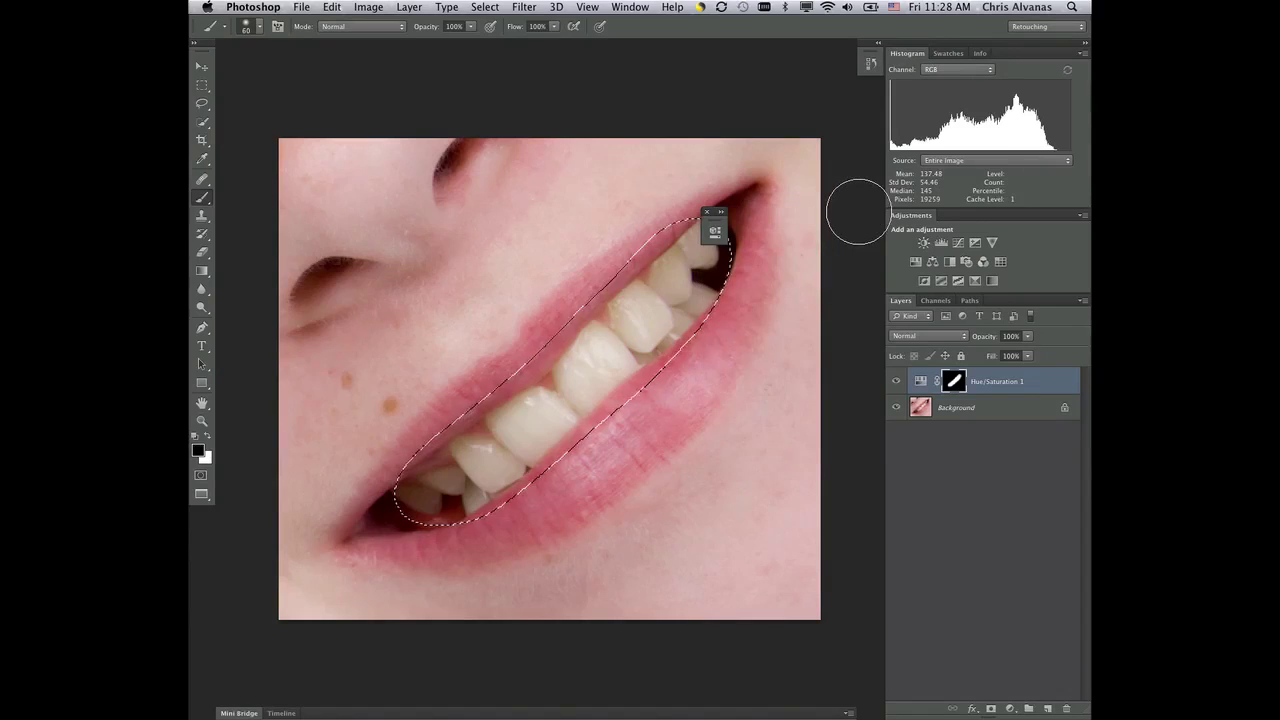
pyautogui.click(959, 243)
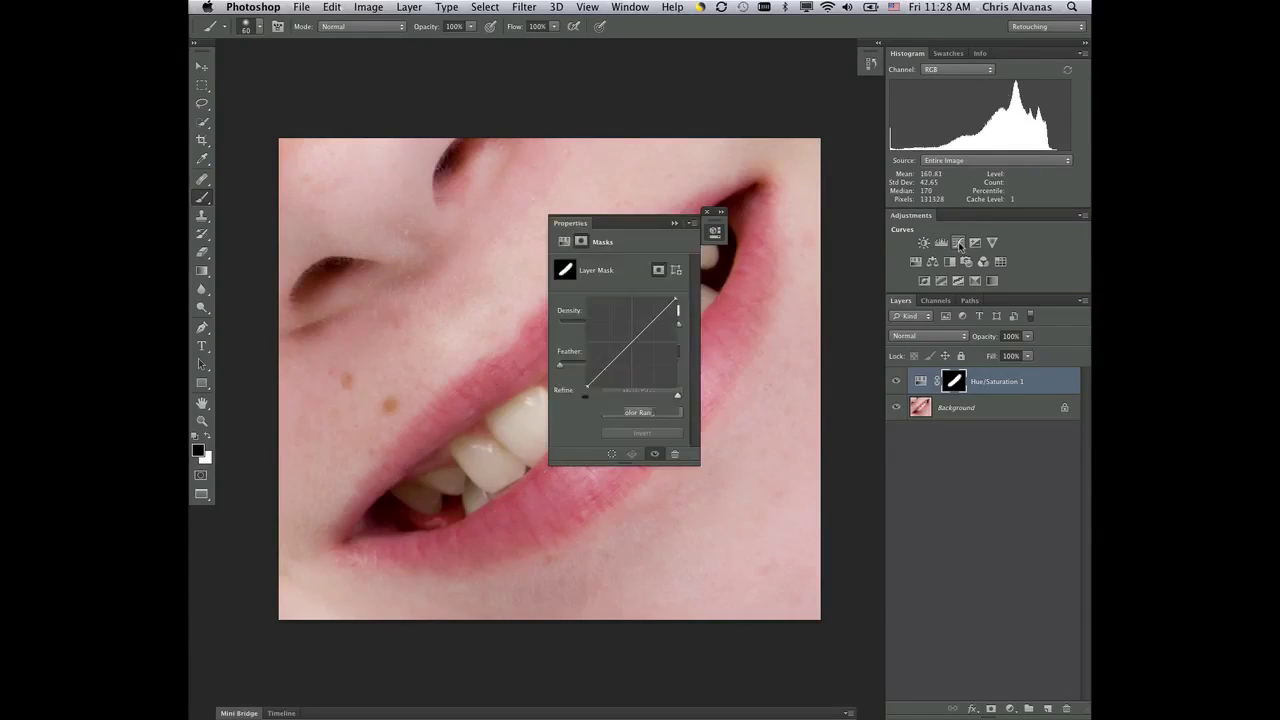
pyautogui.moveTo(669, 222); pyautogui.dragTo(840, 405)
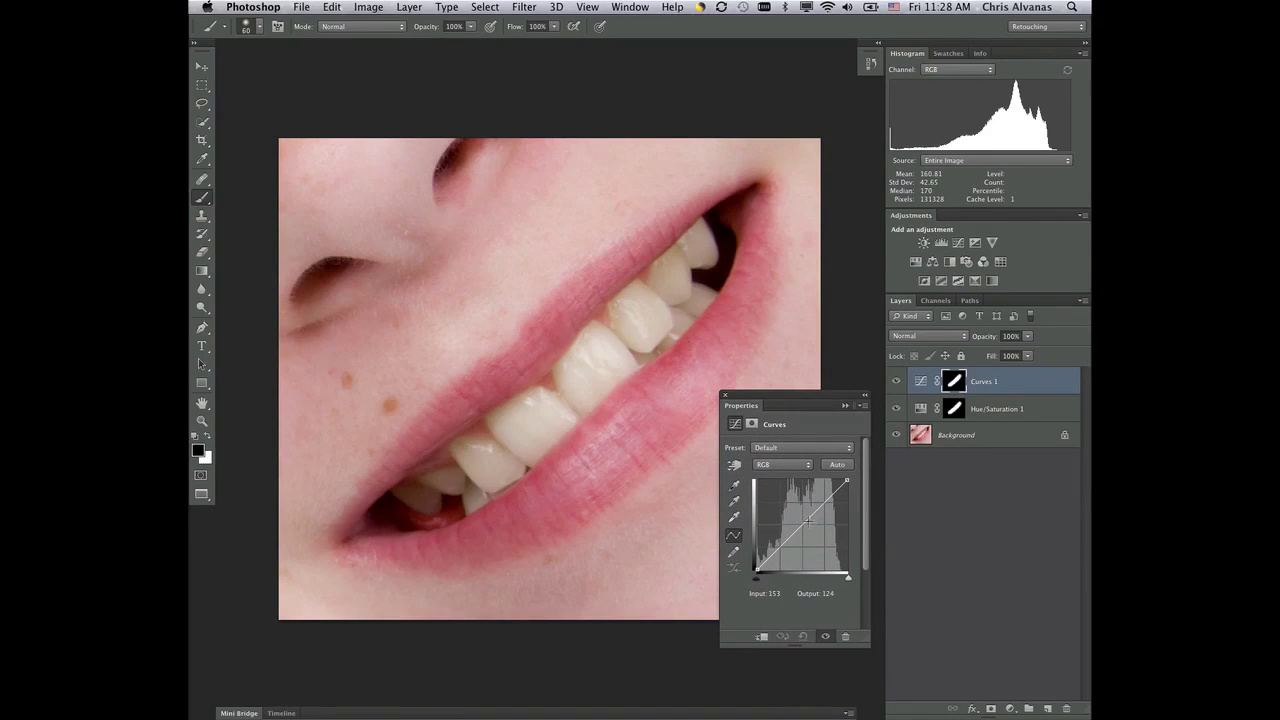
pyautogui.moveTo(800, 527); pyautogui.dragTo(798, 514)
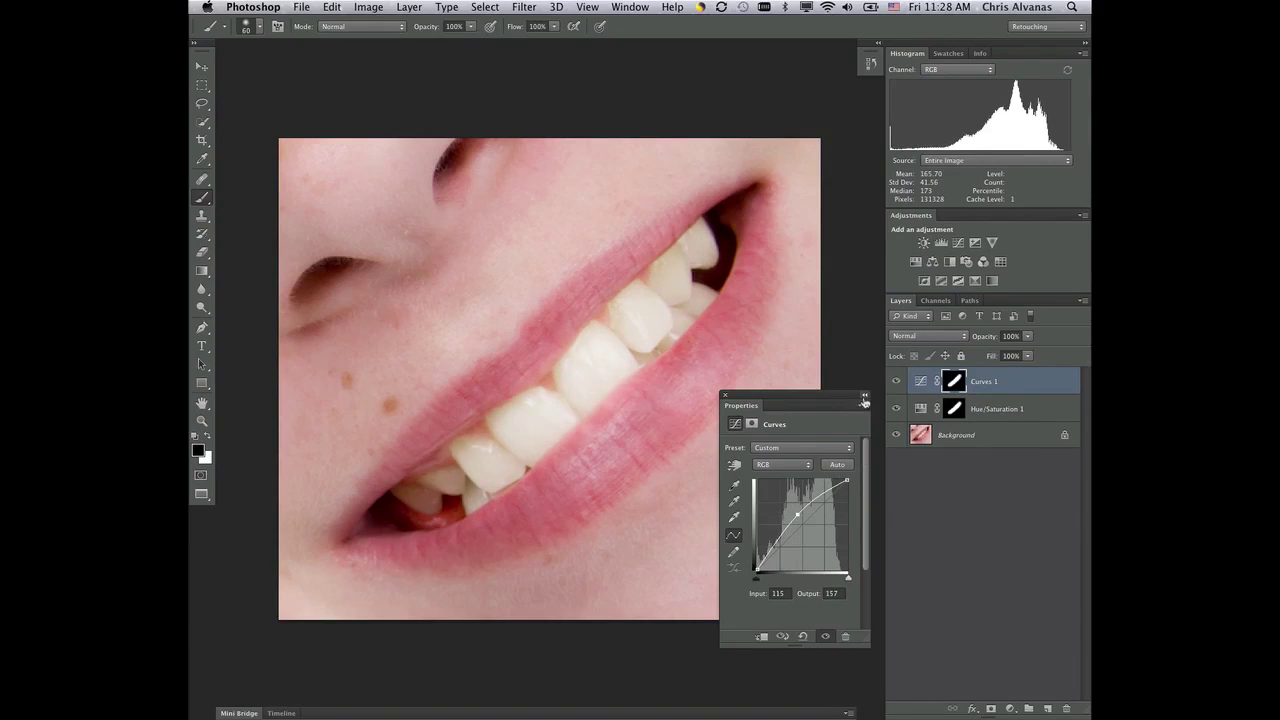
pyautogui.click(864, 398)
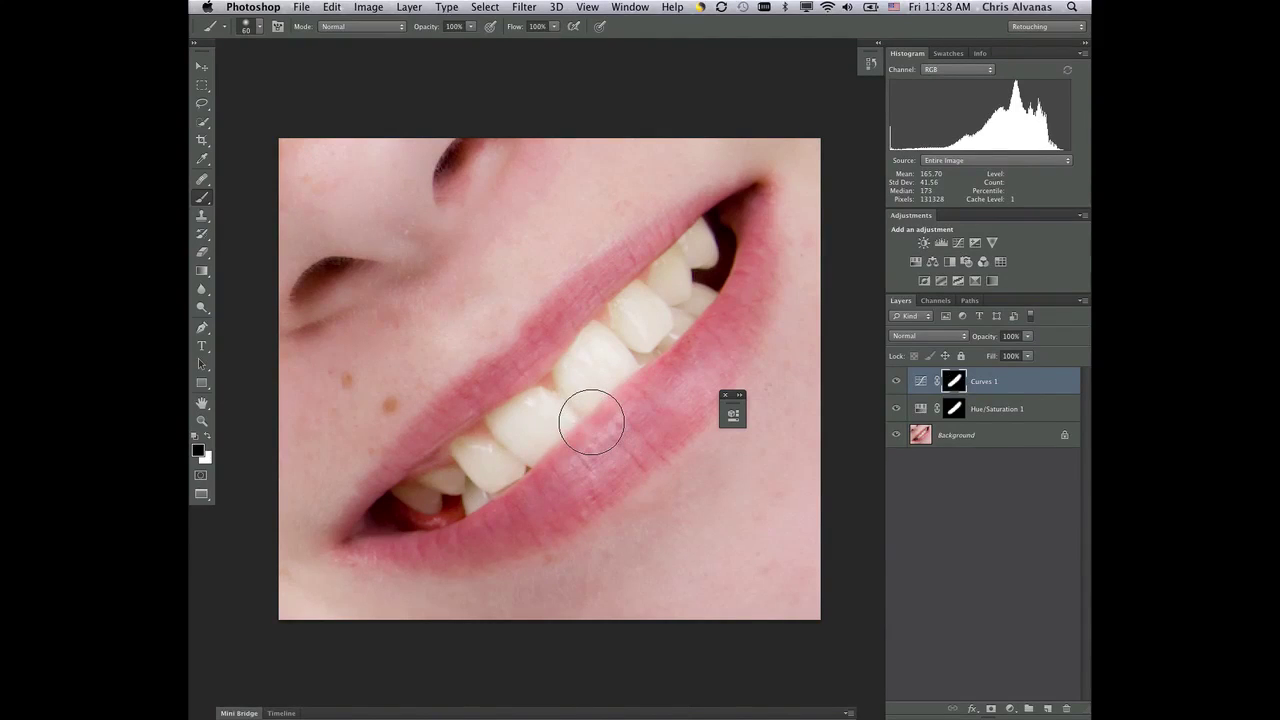
# Paint black on the Curves mask with a 45 px brush along the lips and gums to remove the brightening there
pyautogui.press('[')
pyautogui.press('[')
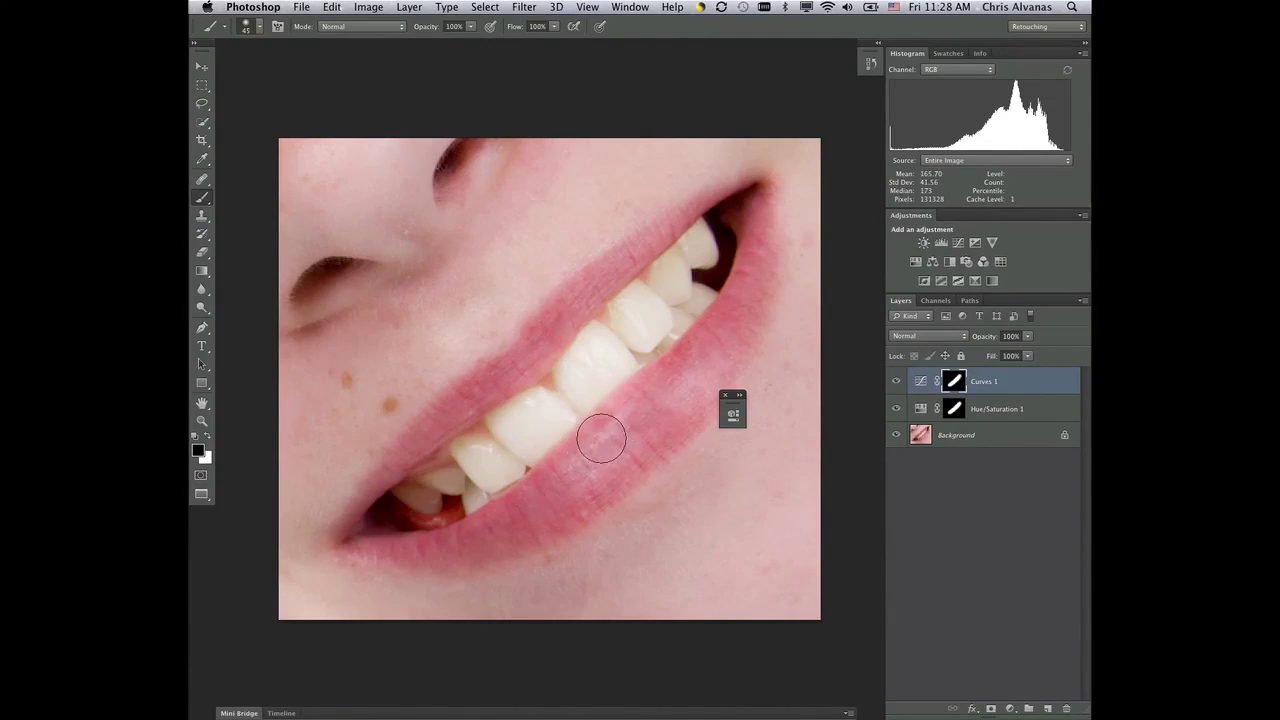
pyautogui.moveTo(586, 453)
pyautogui.mouseDown()
pyautogui.moveTo(557, 476)
pyautogui.moveTo(683, 375)
pyautogui.moveTo(752, 294)
pyautogui.moveTo(763, 242)
pyautogui.moveTo(753, 187)
pyautogui.moveTo(726, 181)
pyautogui.moveTo(690, 201)
pyautogui.moveTo(477, 394)
pyautogui.moveTo(585, 274)
pyautogui.moveTo(546, 335)
pyautogui.moveTo(605, 260)
pyautogui.moveTo(685, 199)
pyautogui.moveTo(411, 433)
pyautogui.moveTo(356, 490)
pyautogui.moveTo(329, 553)
pyautogui.moveTo(453, 546)
pyautogui.moveTo(524, 525)
pyautogui.moveTo(665, 451)
pyautogui.moveTo(765, 357)
pyautogui.moveTo(731, 386)
pyautogui.moveTo(794, 210)
pyautogui.mouseUp()
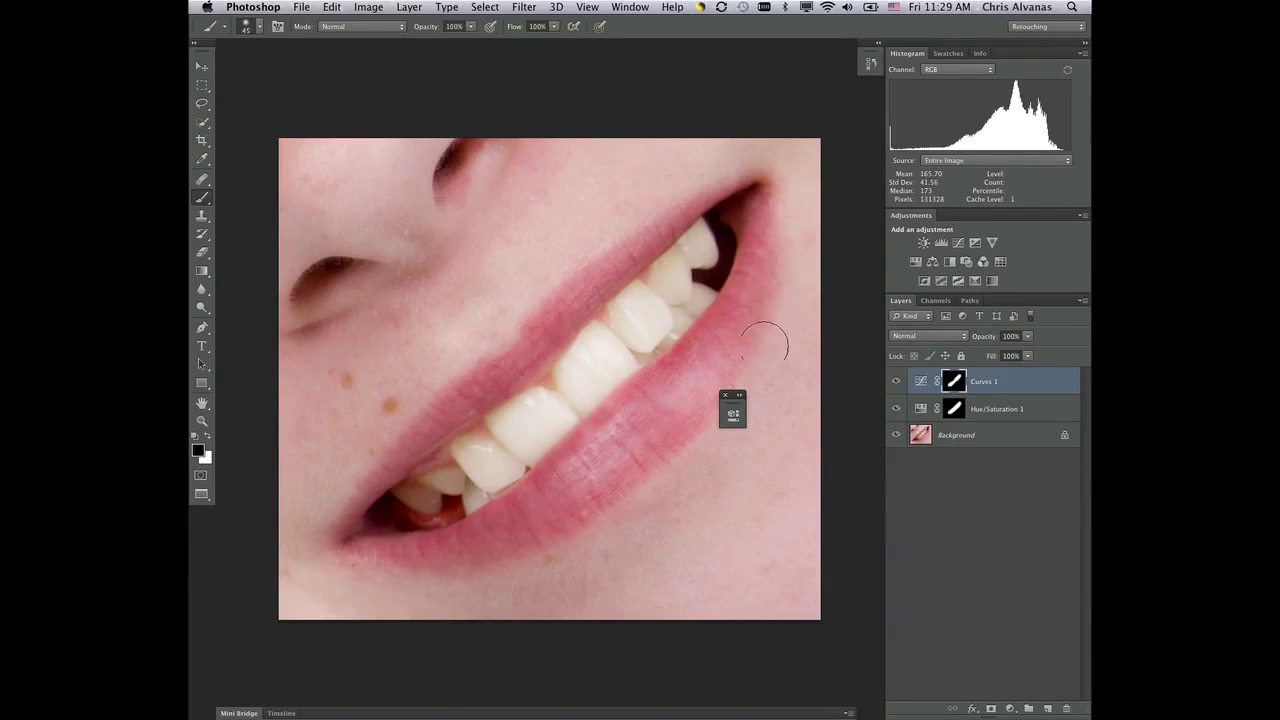
pyautogui.click(724, 394)
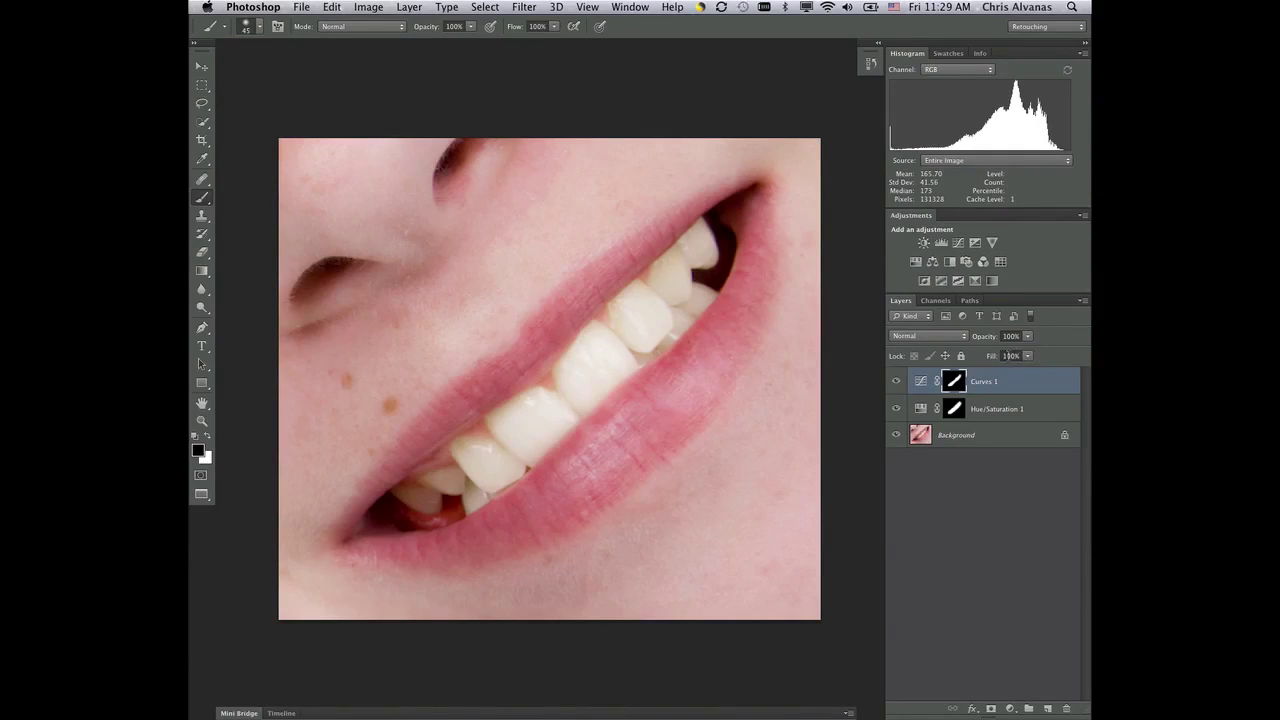
# Soften the Curves brightening by moving its midtone point to input 119, output 151
pyautogui.click(922, 388)
pyautogui.doubleClick(925, 388)
pyautogui.moveTo(645, 531); pyautogui.dragTo(647, 515)
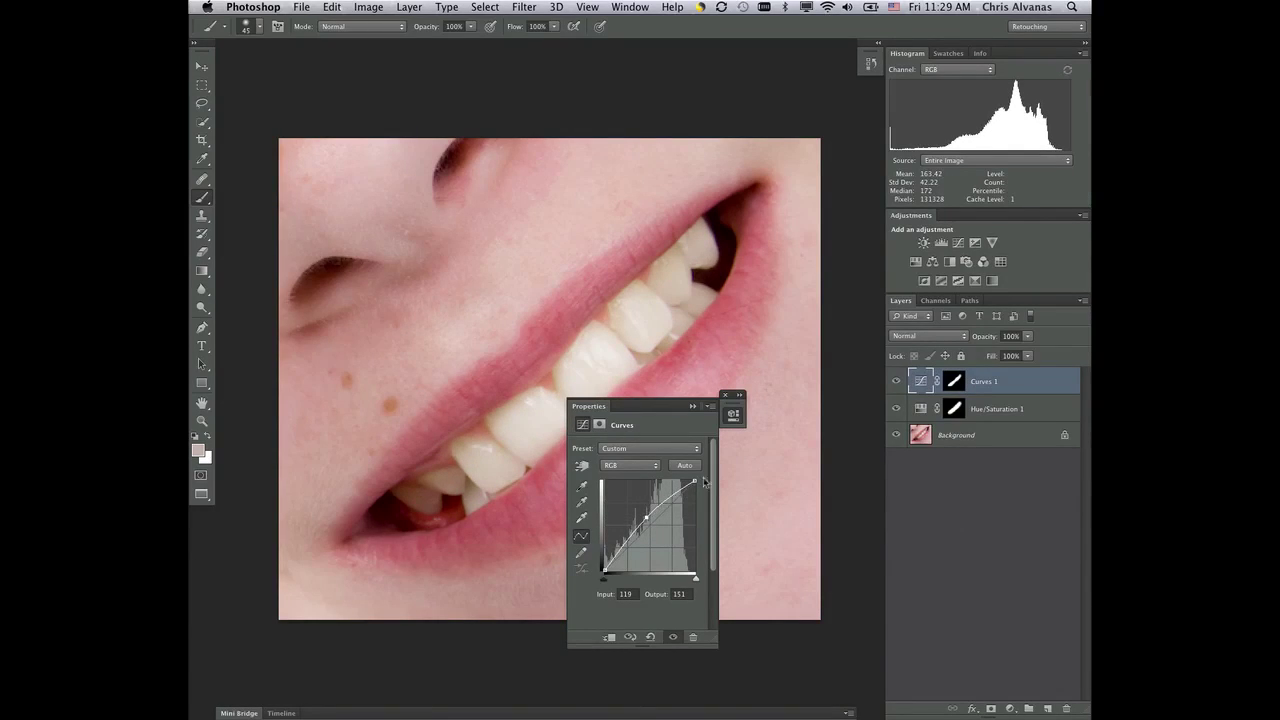
pyautogui.click(694, 406)
pyautogui.click(726, 394)
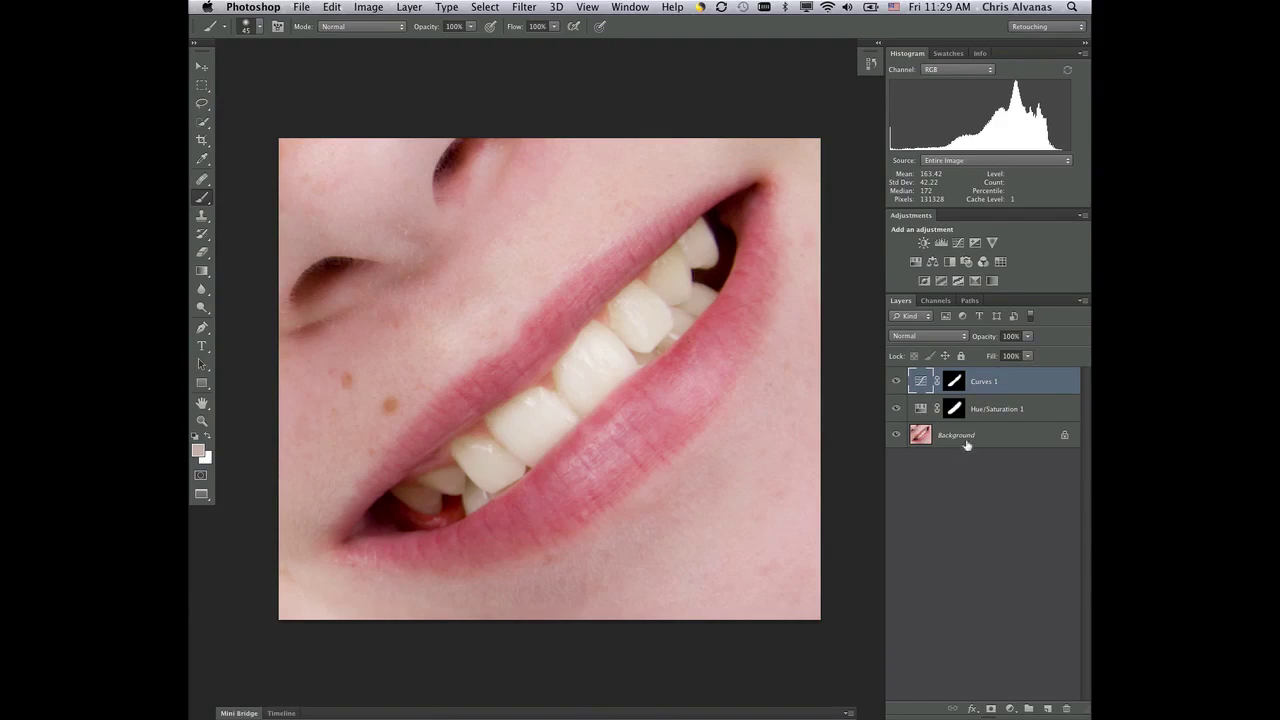
# Compare the original photo with the whitened version by hiding and restoring both adjustment layers
pyautogui.keyDown('alt'); pyautogui.click(897, 437); pyautogui.keyUp('alt')
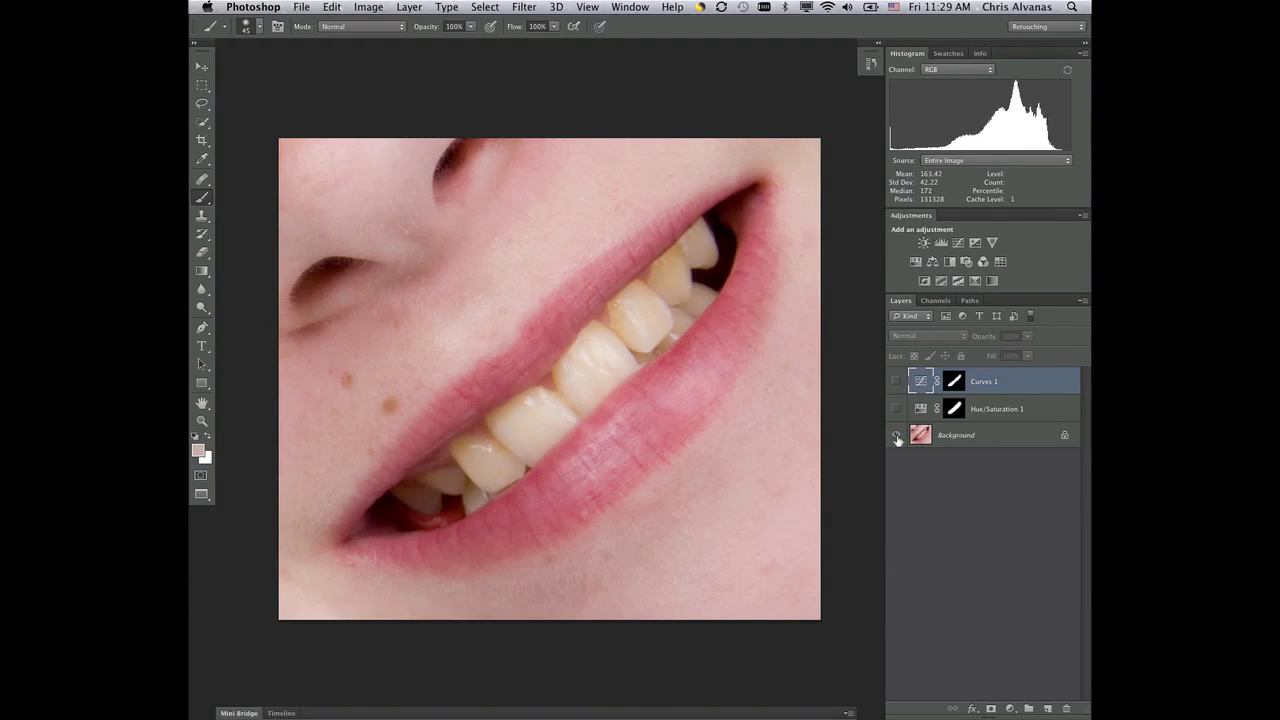
pyautogui.keyDown('alt'); pyautogui.click(897, 437); pyautogui.keyUp('alt')
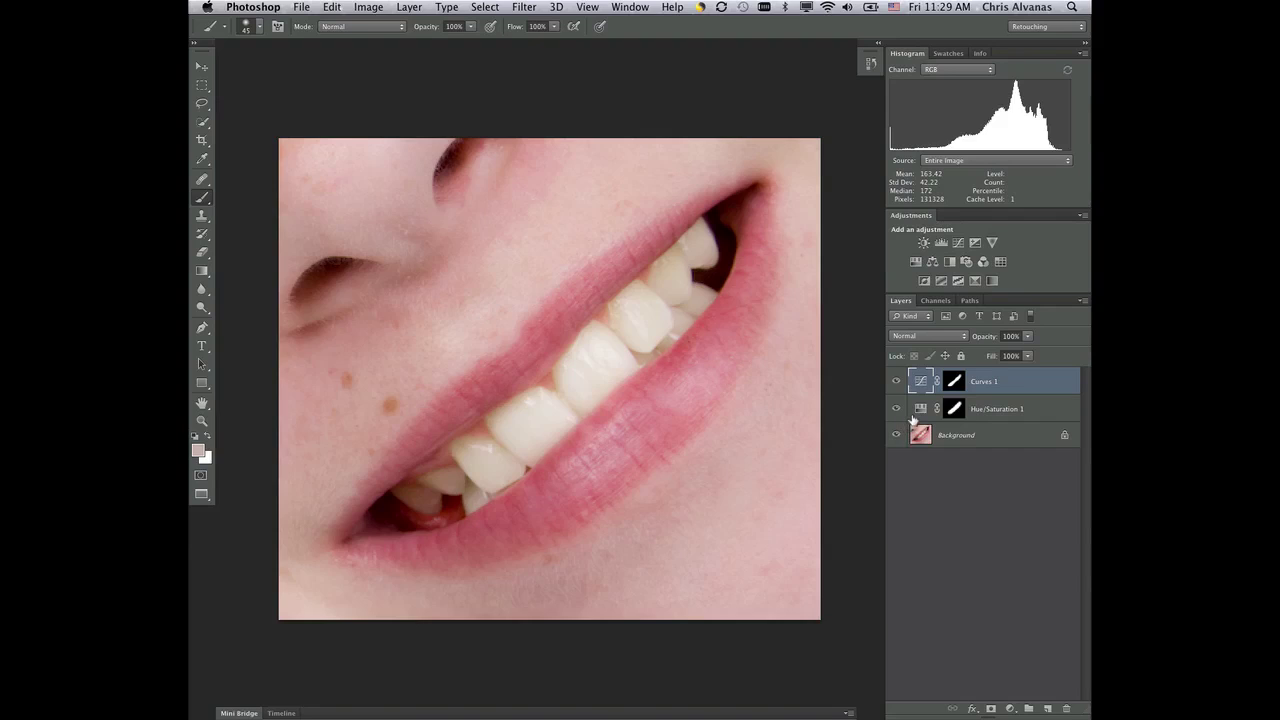